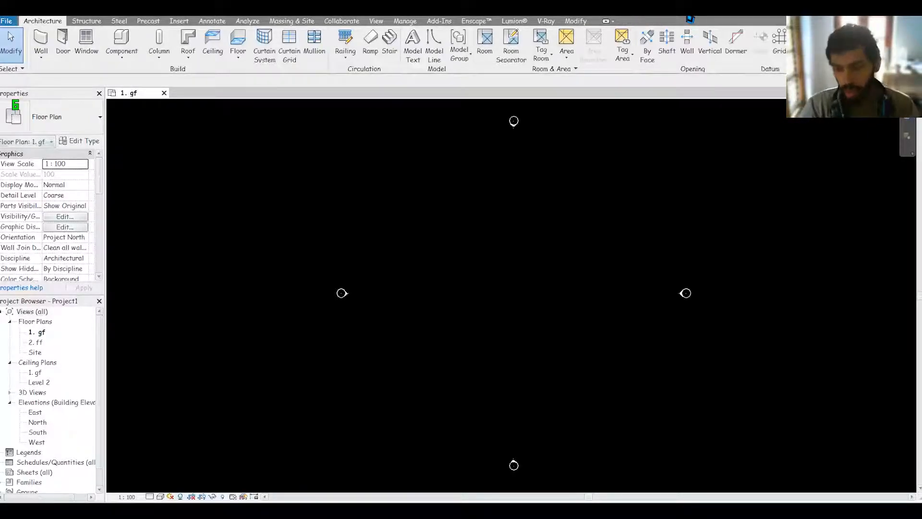
Switch to Paint and sketch a right-triangle ramp profile, labelling its base level L1 and its top level L2.
{"action": "key", "text": "super"}
{"action": "type", "text": "pai"}
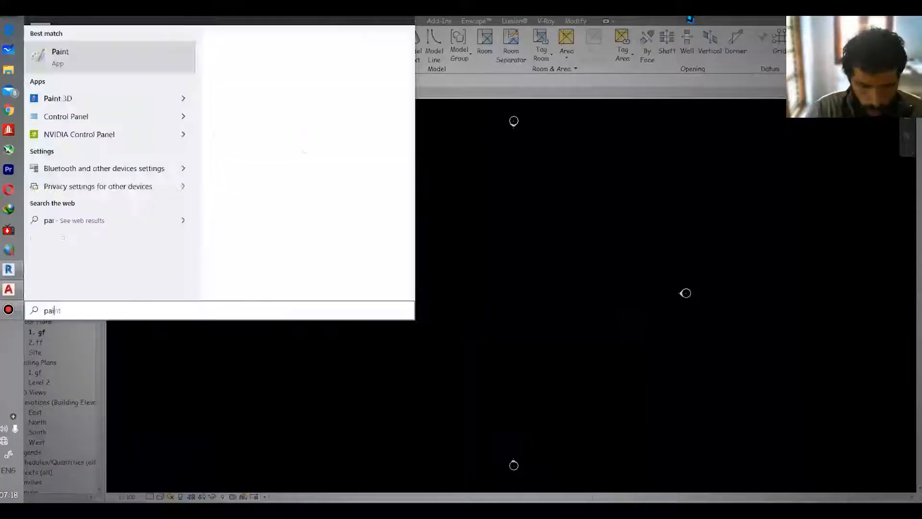
{"action": "key", "text": "Return"}
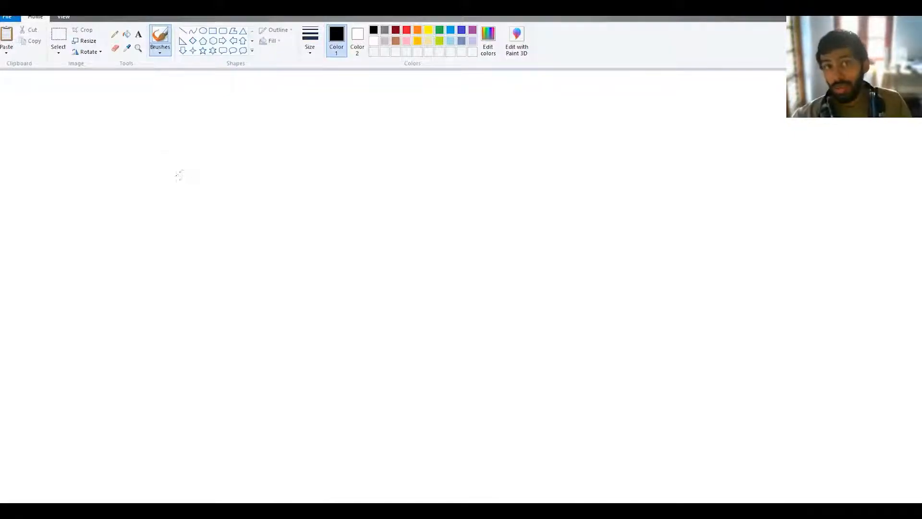
{"action": "mouse_move", "coordinate": [166, 166]}
{"action": "left_mouse_down"}
{"action": "mouse_move", "coordinate": [173, 298]}
{"action": "mouse_move", "coordinate": [446, 294]}
{"action": "left_mouse_up"}
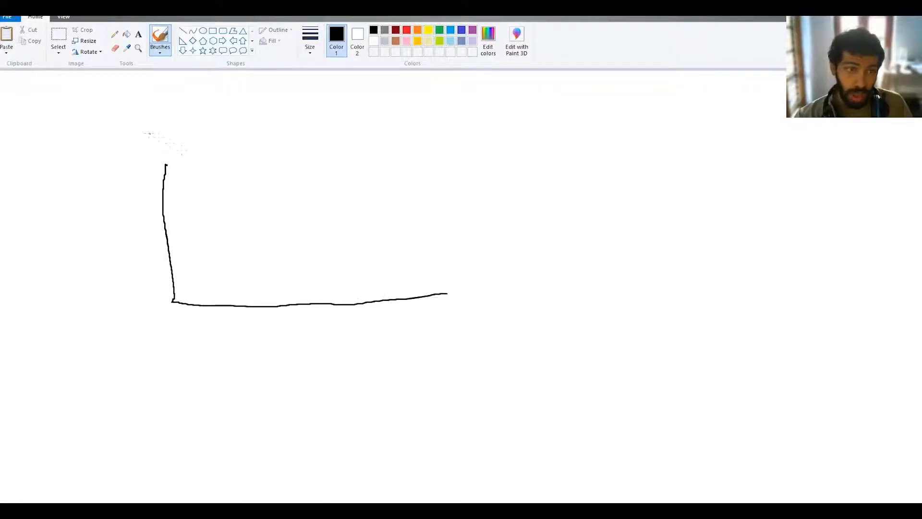
{"action": "mouse_move", "coordinate": [183, 174]}
{"action": "left_mouse_down"}
{"action": "mouse_move", "coordinate": [422, 274]}
{"action": "mouse_move", "coordinate": [447, 294]}
{"action": "left_mouse_up"}
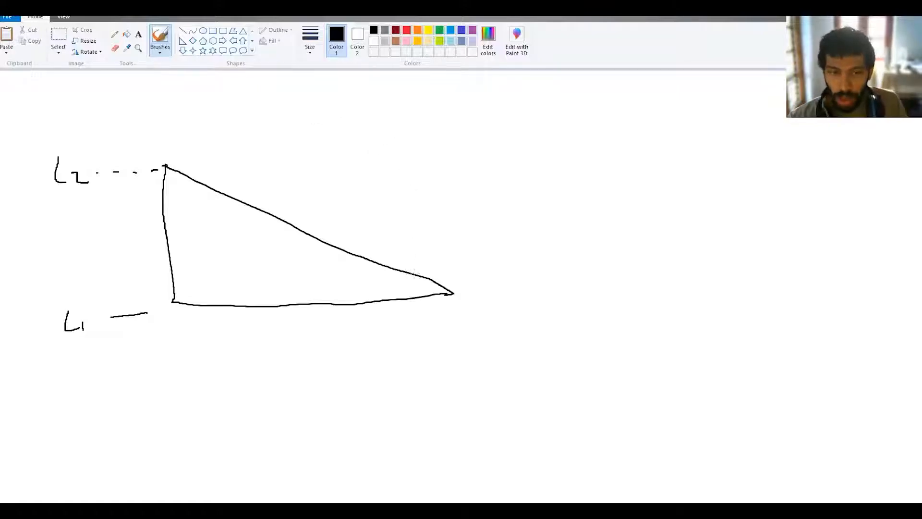
Mark the slope angle θ in the triangle and draw a dimension line below the base labelled MIL and x.
{"action": "left_click_drag", "start_coordinate": [366, 284], "coordinate": [382, 290]}
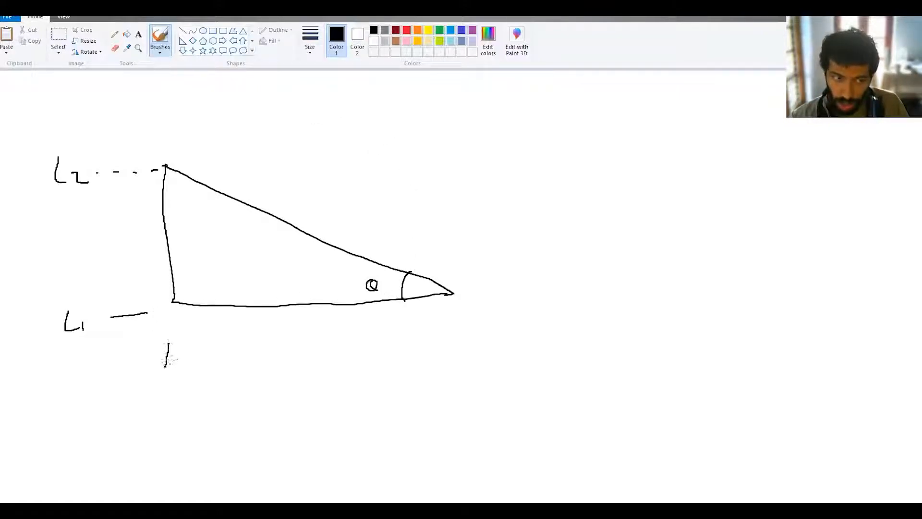
{"action": "mouse_move", "coordinate": [209, 357]}
{"action": "left_mouse_down"}
{"action": "mouse_move", "coordinate": [435, 345]}
{"action": "mouse_move", "coordinate": [466, 357]}
{"action": "left_mouse_up"}
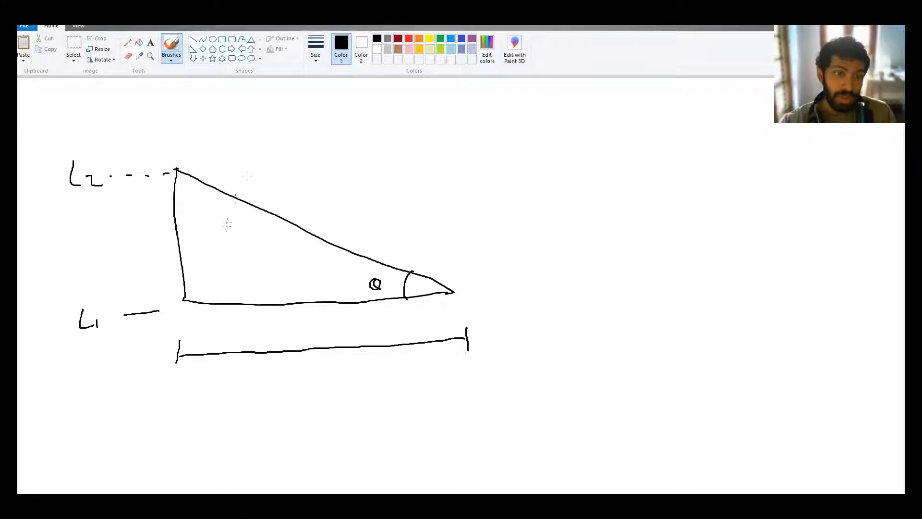
{"action": "left_click_drag", "start_coordinate": [276, 387], "coordinate": [313, 403]}
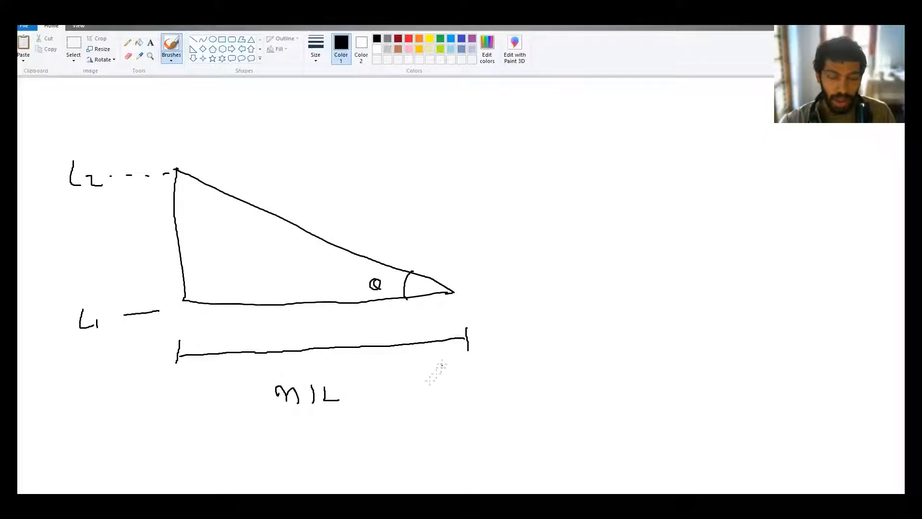
{"action": "mouse_move", "coordinate": [304, 422]}
{"action": "left_mouse_down"}
{"action": "mouse_move", "coordinate": [305, 437]}
{"action": "mouse_move", "coordinate": [323, 433]}
{"action": "left_mouse_up"}
Annotate the ramp sketch with 0 at L1, 3m at L2, 30° for the angle, and 3 and x on the triangle's sides.
{"action": "left_click_drag", "start_coordinate": [93, 345], "coordinate": [91, 347]}
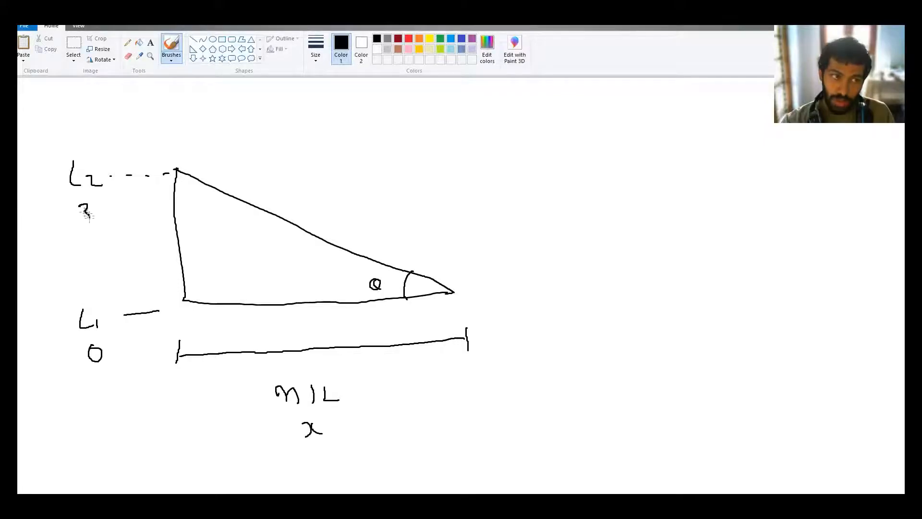
{"action": "left_click_drag", "start_coordinate": [104, 210], "coordinate": [121, 212]}
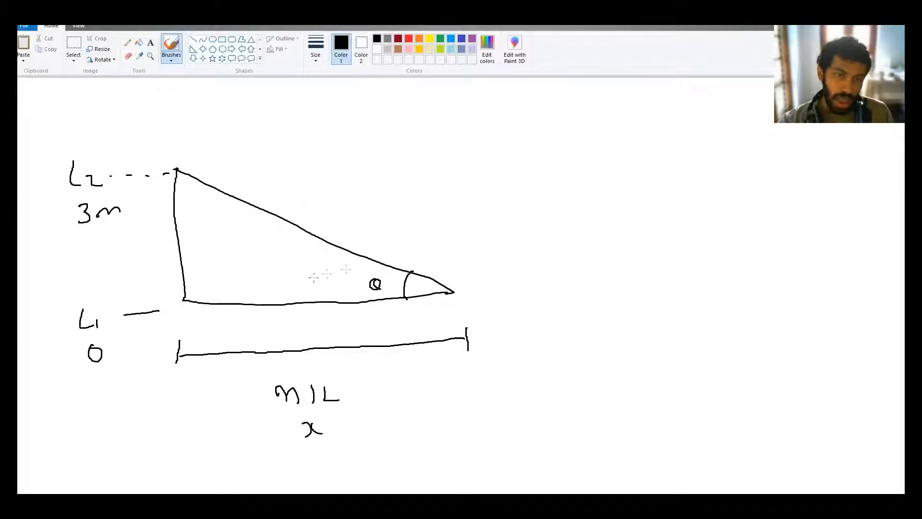
{"action": "left_click_drag", "start_coordinate": [368, 283], "coordinate": [397, 228]}
{"action": "mouse_move", "coordinate": [410, 200]}
{"action": "left_mouse_down"}
{"action": "mouse_move", "coordinate": [412, 221]}
{"action": "mouse_move", "coordinate": [440, 195]}
{"action": "left_mouse_up"}
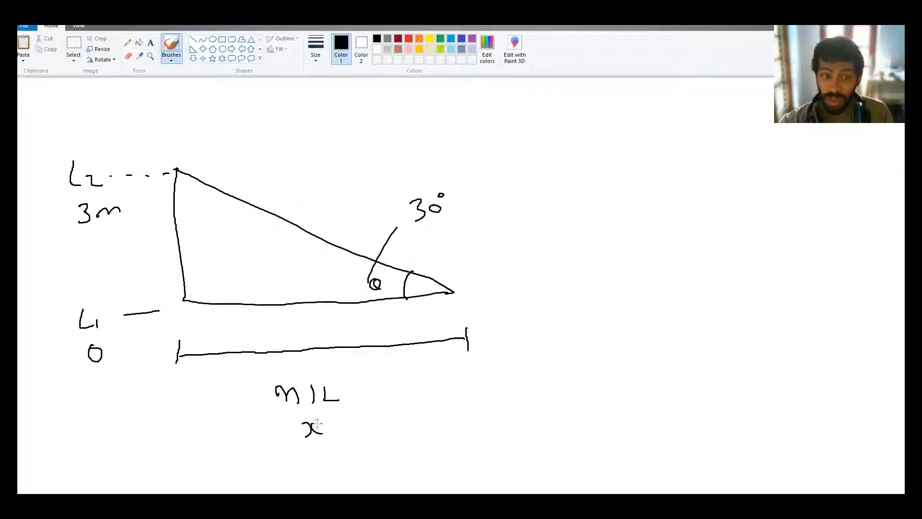
{"action": "left_click_drag", "start_coordinate": [182, 235], "coordinate": [187, 249]}
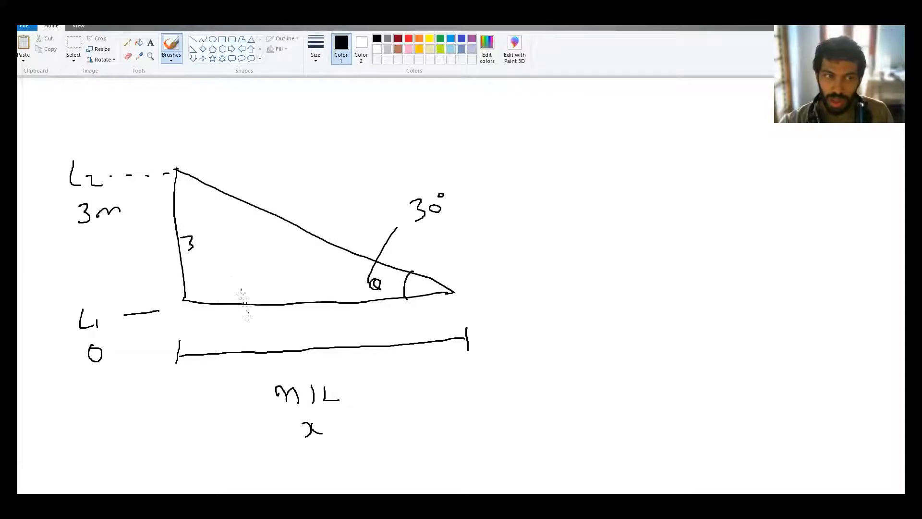
{"action": "left_click_drag", "start_coordinate": [287, 283], "coordinate": [294, 291]}
{"action": "left_click_drag", "start_coordinate": [298, 280], "coordinate": [296, 285]}
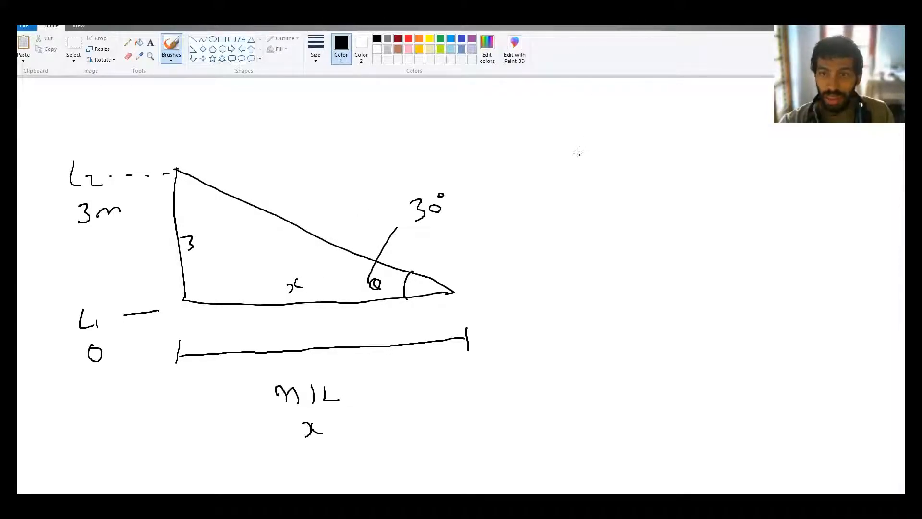
Write the equation tan 30 = 3/x beside the triangle.
{"action": "mouse_move", "coordinate": [543, 154]}
{"action": "left_mouse_down"}
{"action": "mouse_move", "coordinate": [534, 183]}
{"action": "mouse_move", "coordinate": [550, 168]}
{"action": "left_mouse_up"}
{"action": "mouse_move", "coordinate": [561, 166]}
{"action": "left_mouse_down"}
{"action": "mouse_move", "coordinate": [563, 179]}
{"action": "mouse_move", "coordinate": [598, 182]}
{"action": "left_mouse_up"}
{"action": "mouse_move", "coordinate": [620, 169]}
{"action": "left_mouse_down"}
{"action": "mouse_move", "coordinate": [613, 179]}
{"action": "mouse_move", "coordinate": [621, 169]}
{"action": "left_mouse_up"}
{"action": "left_click_drag", "start_coordinate": [639, 171], "coordinate": [653, 176]}
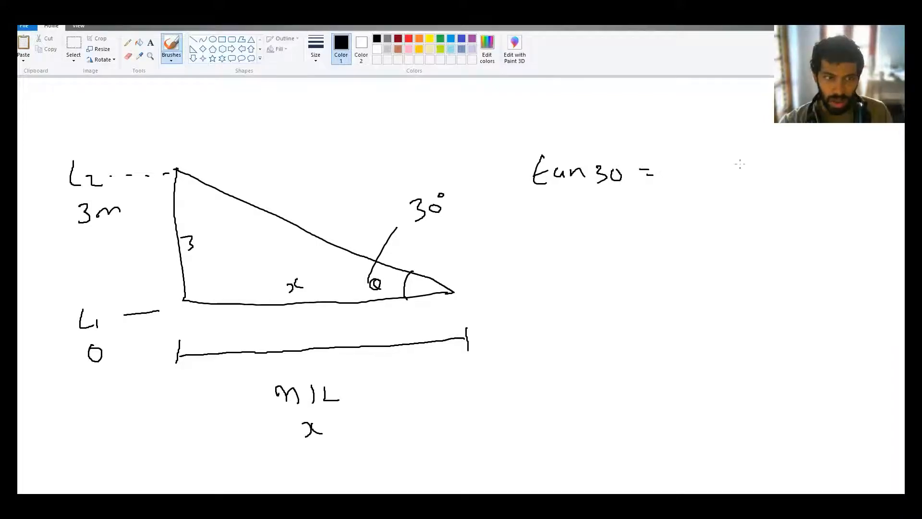
{"action": "mouse_move", "coordinate": [702, 142]}
{"action": "left_mouse_down"}
{"action": "mouse_move", "coordinate": [705, 157]}
{"action": "mouse_move", "coordinate": [735, 162]}
{"action": "left_mouse_up"}
{"action": "mouse_move", "coordinate": [709, 177]}
{"action": "left_mouse_down"}
{"action": "mouse_move", "coordinate": [711, 189]}
{"action": "mouse_move", "coordinate": [735, 191]}
{"action": "left_mouse_up"}
Solve the equation by writing 1/√3 = 3/x and x = 3√3 below it.
{"action": "mouse_move", "coordinate": [580, 223]}
{"action": "left_mouse_down"}
{"action": "mouse_move", "coordinate": [576, 253]}
{"action": "mouse_move", "coordinate": [609, 235]}
{"action": "left_mouse_up"}
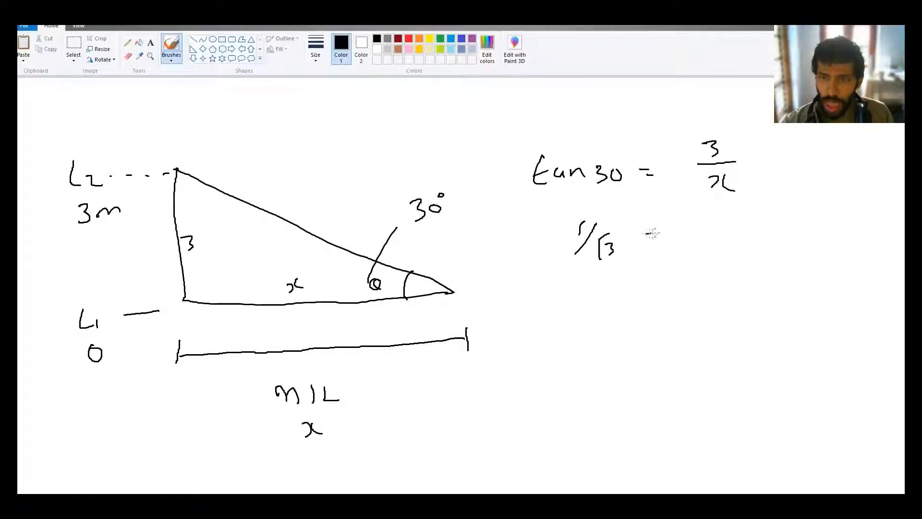
{"action": "left_click_drag", "start_coordinate": [691, 215], "coordinate": [694, 228]}
{"action": "mouse_move", "coordinate": [715, 217]}
{"action": "left_mouse_down"}
{"action": "mouse_move", "coordinate": [689, 240]}
{"action": "mouse_move", "coordinate": [721, 248]}
{"action": "left_mouse_up"}
{"action": "left_click_drag", "start_coordinate": [723, 235], "coordinate": [738, 247]}
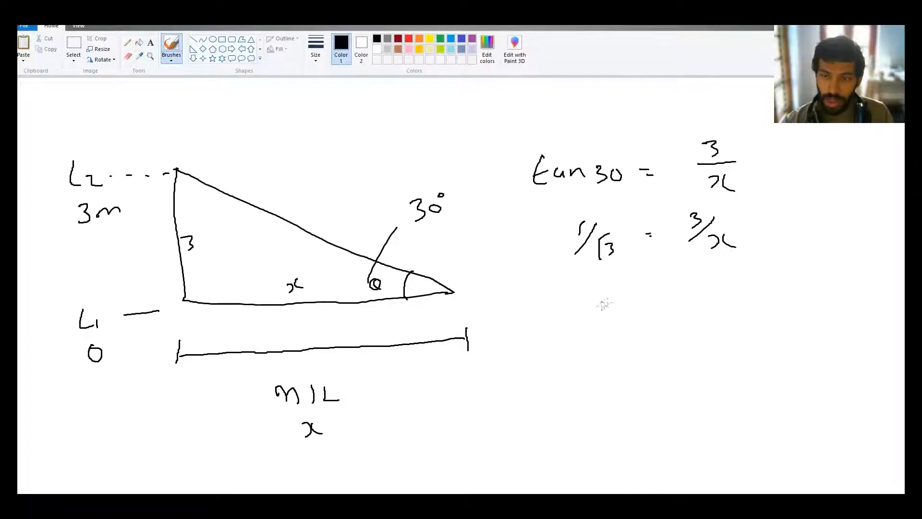
{"action": "mouse_move", "coordinate": [659, 289]}
{"action": "left_mouse_down"}
{"action": "mouse_move", "coordinate": [664, 313]}
{"action": "mouse_move", "coordinate": [705, 271]}
{"action": "mouse_move", "coordinate": [696, 304]}
{"action": "left_mouse_up"}
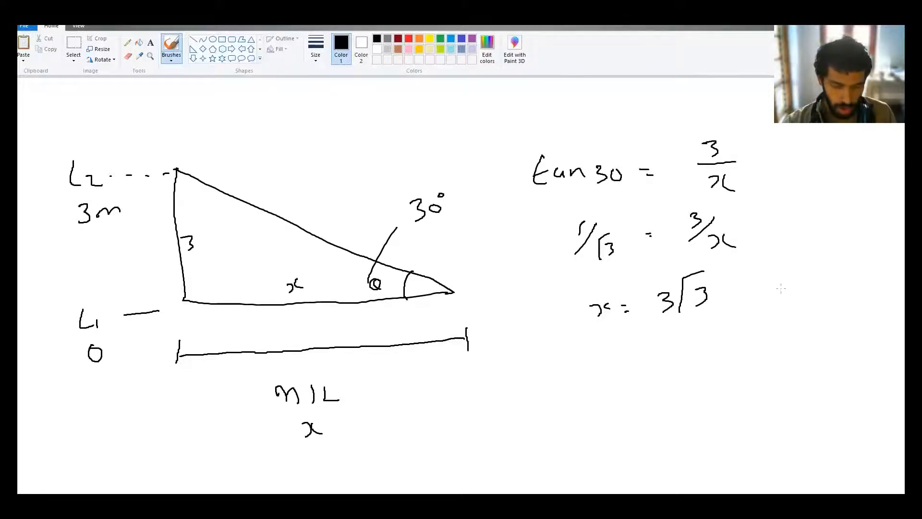
Open Calculator and compute 3 × 1.732.
{"action": "key", "text": "super+r"}
{"action": "type", "text": "calc"}
{"action": "left_click", "coordinate": [97, 110]}
{"action": "type", "text": "3 × "}
{"action": "type", "text": "1.732"}
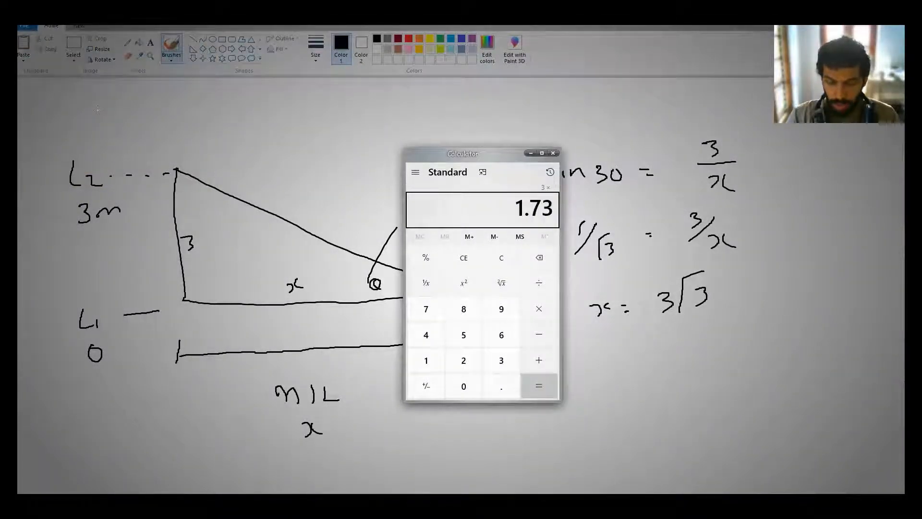
{"action": "key", "text": "Return"}
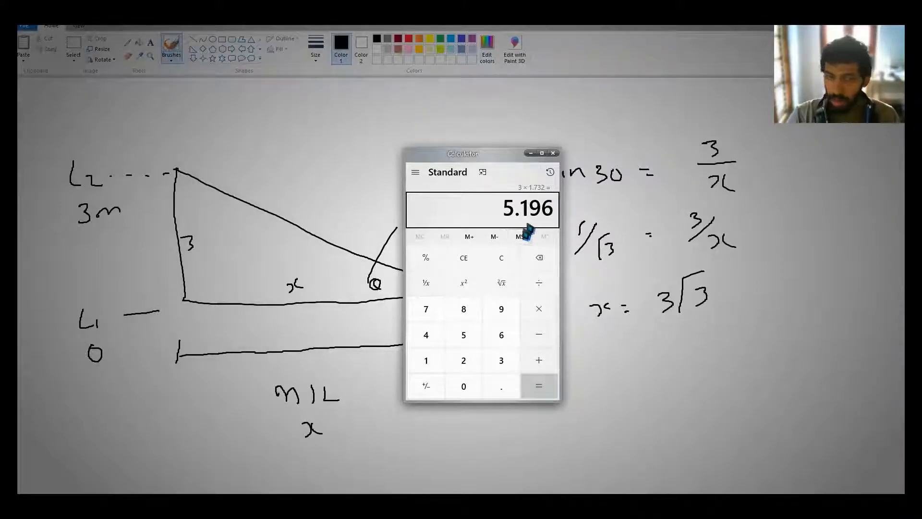
Switch to Revit, begin a ramp in the ground floor plan and set its type's Maximum Incline Length to 5196.
{"action": "key", "text": "alt+Tab"}
{"action": "left_click", "coordinate": [545, 216]}
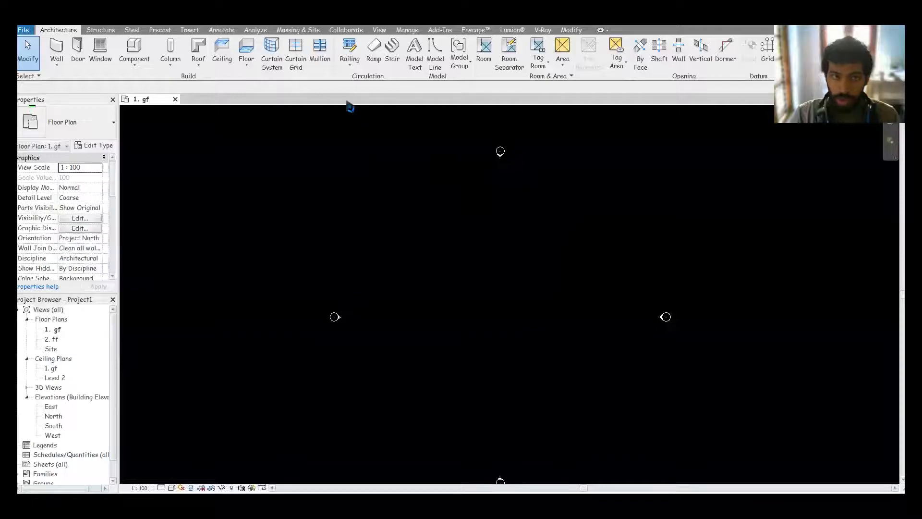
{"action": "left_click", "coordinate": [375, 60]}
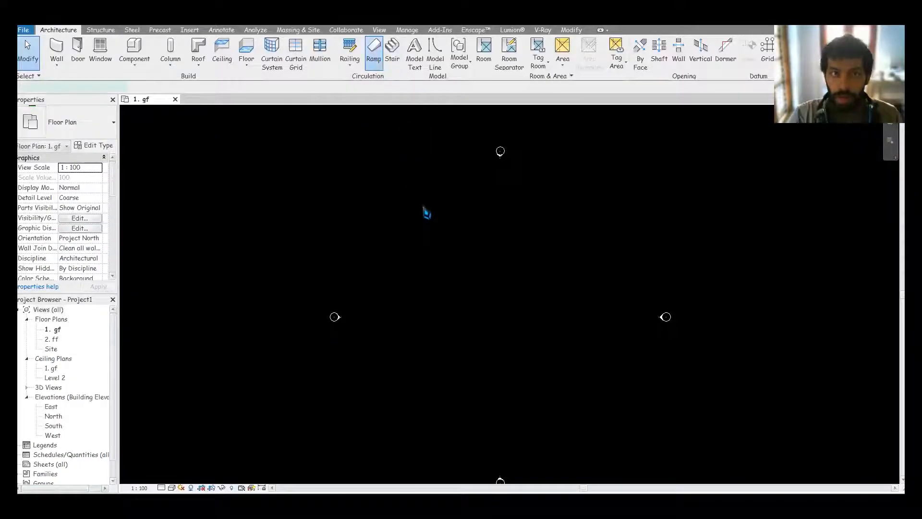
{"action": "left_click", "coordinate": [100, 146]}
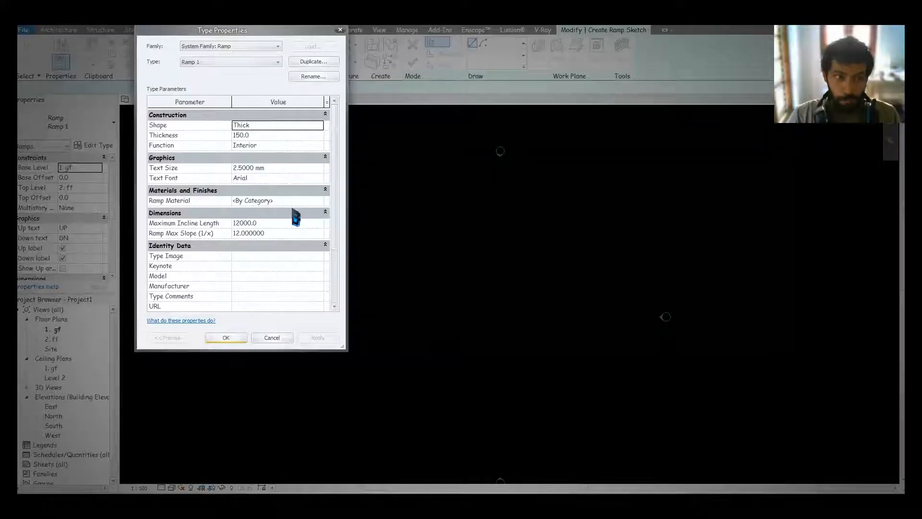
{"action": "left_click", "coordinate": [281, 223]}
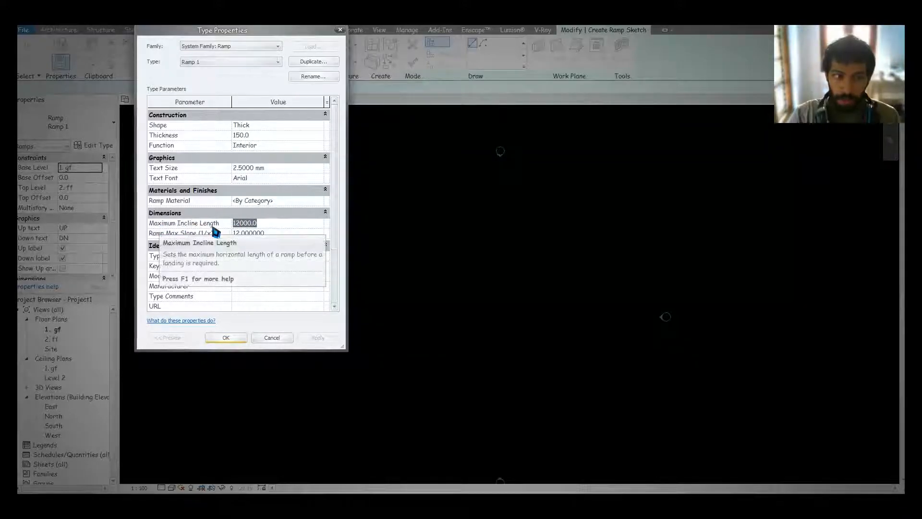
{"action": "key", "text": "alt+Tab"}
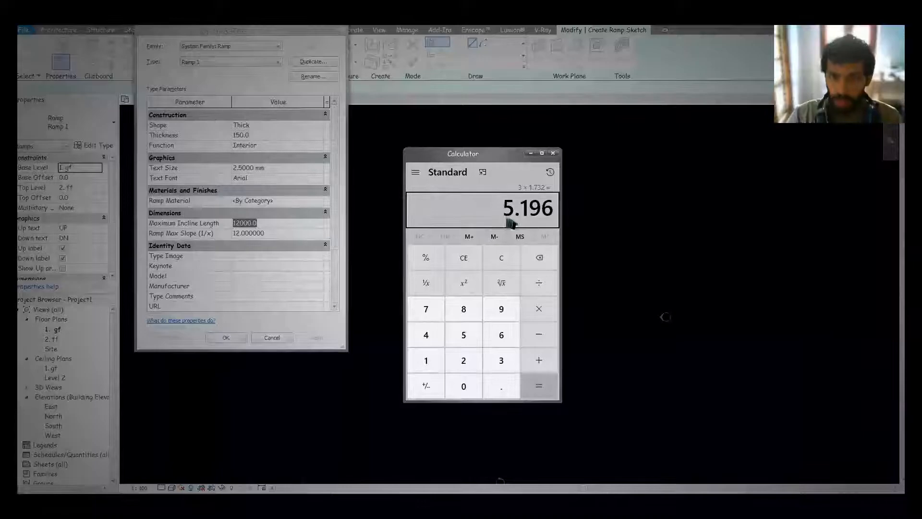
{"action": "key", "text": "alt+Tab"}
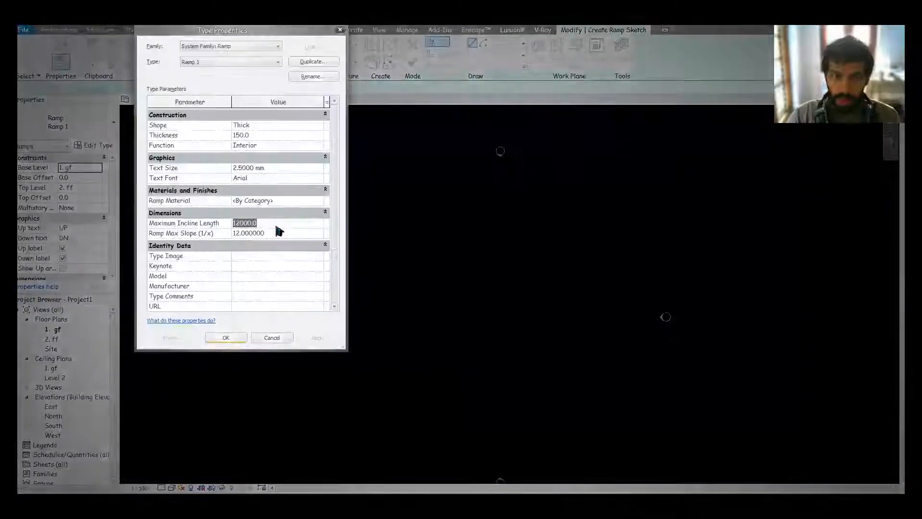
{"action": "type", "text": "5196"}
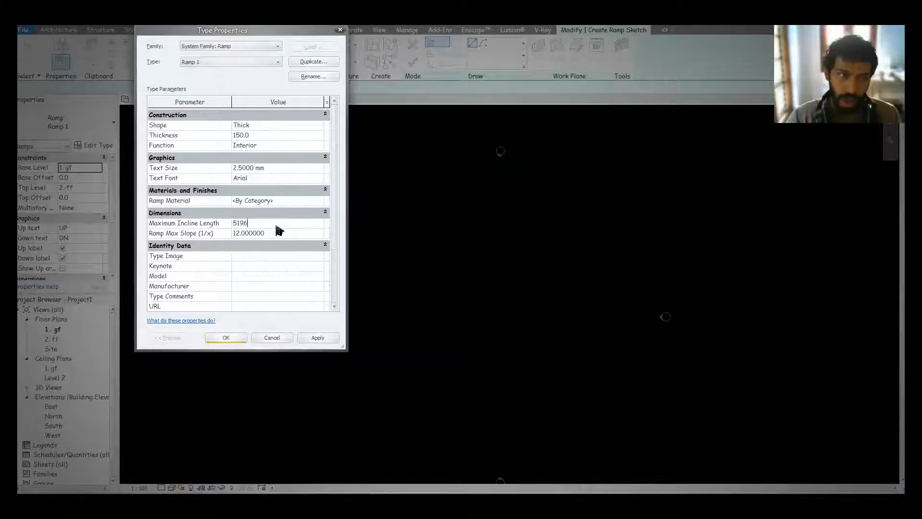
Circle √3 in the Paint calculation, set the ramp type's Ramp Max Slope (1/x) to 1.732 in Revit and accept the type properties.
{"action": "left_click", "coordinate": [282, 233]}
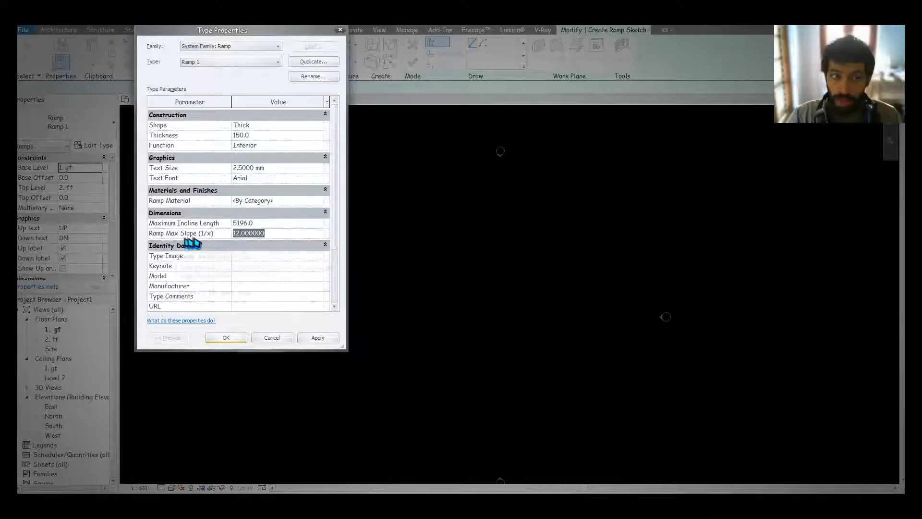
{"action": "key", "text": "alt+Tab"}
{"action": "left_click", "coordinate": [538, 208]}
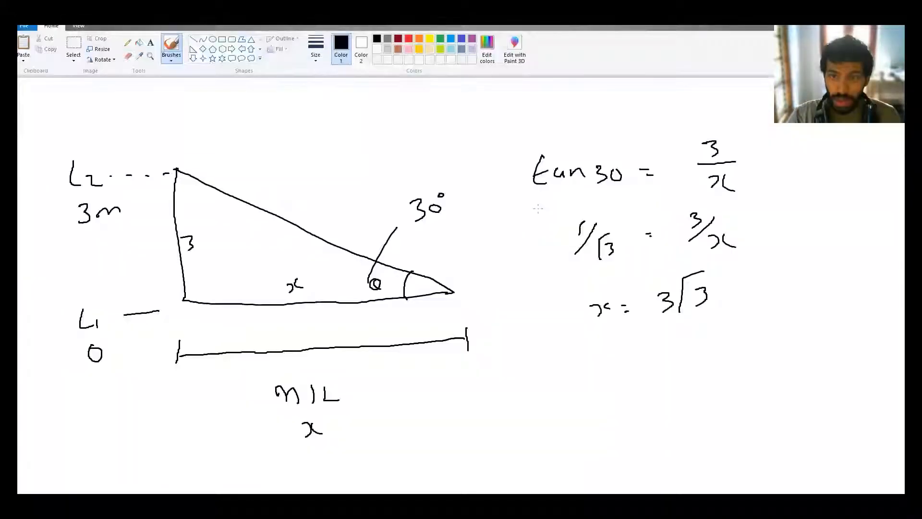
{"action": "left_click_drag", "start_coordinate": [600, 225], "coordinate": [623, 234]}
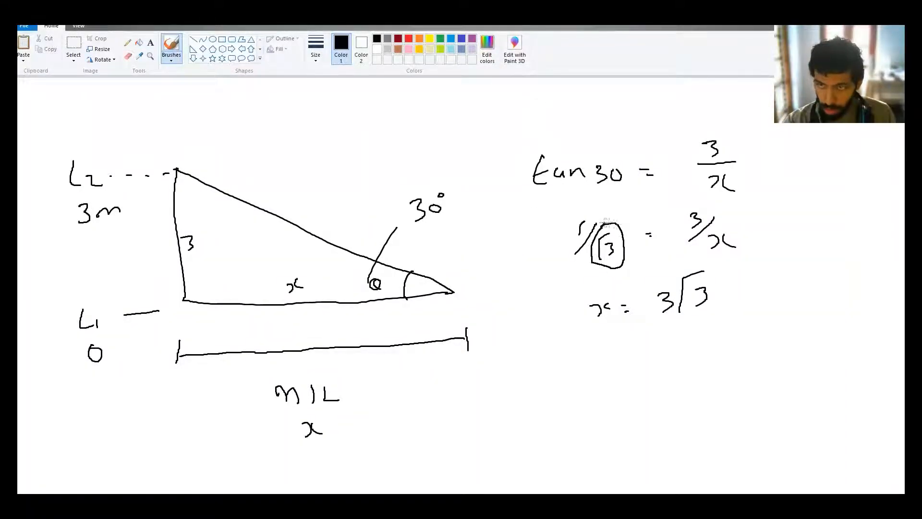
{"action": "key", "text": "alt+Tab"}
{"action": "type", "text": "1.7"}
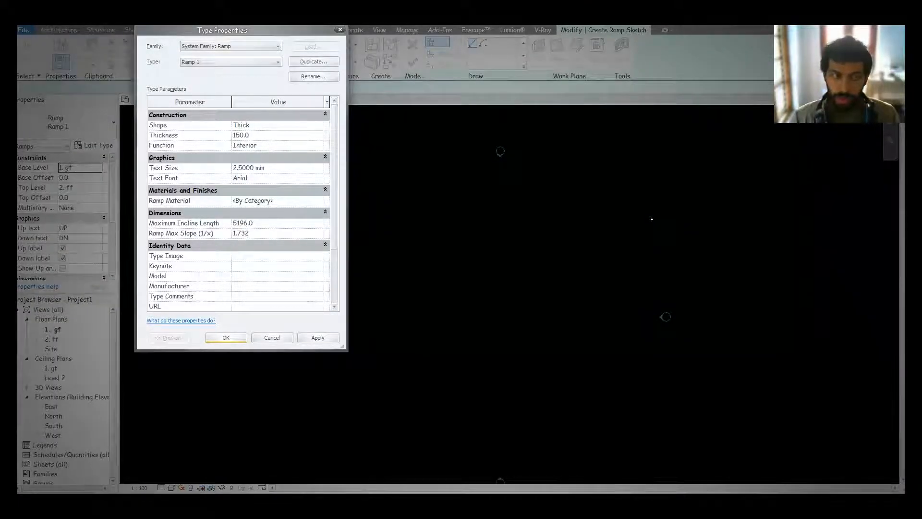
{"action": "key", "text": "alt+Tab"}
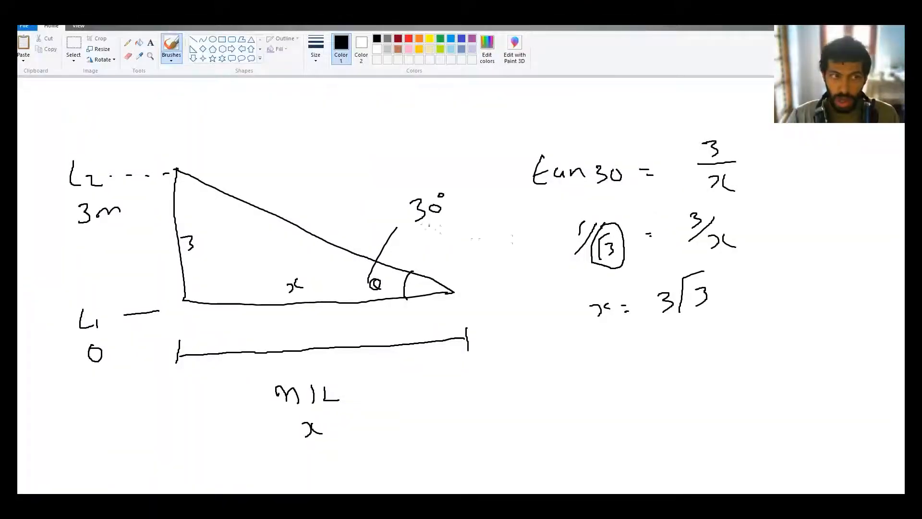
{"action": "key", "text": "alt+Tab"}
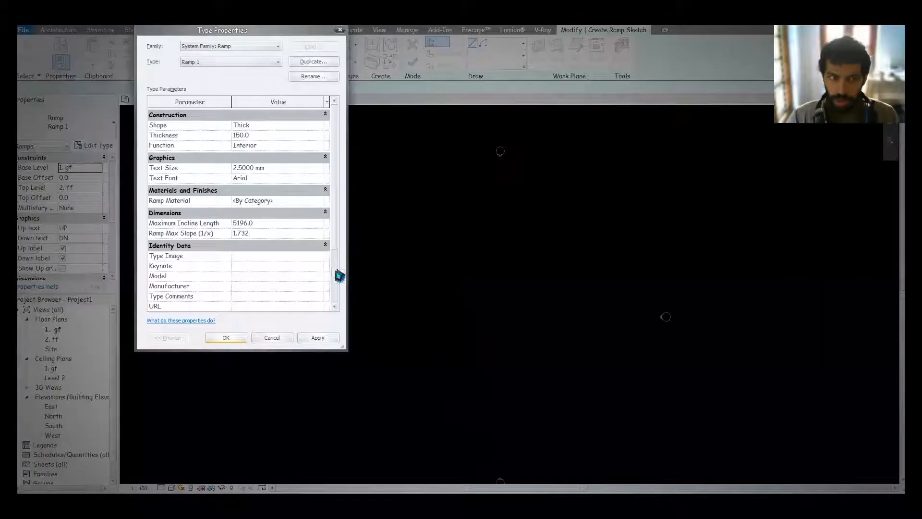
{"action": "left_click", "coordinate": [260, 225]}
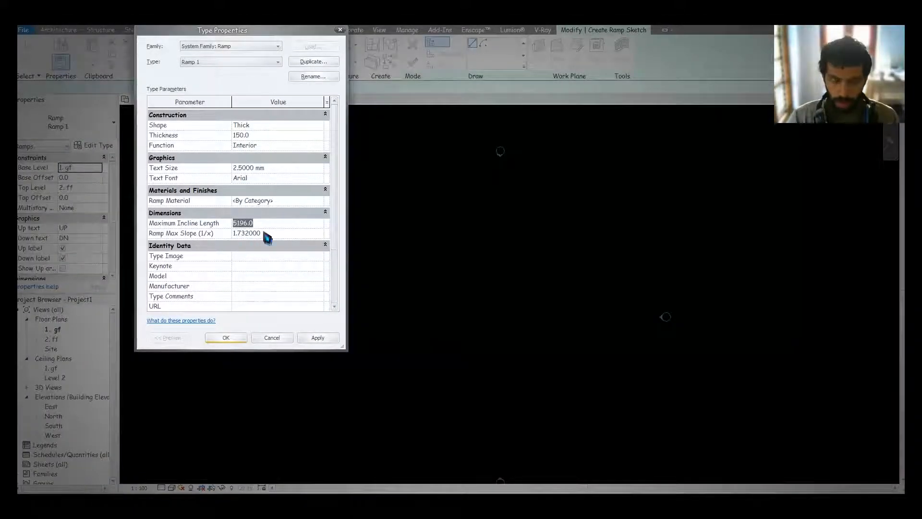
{"action": "left_click", "coordinate": [235, 338]}
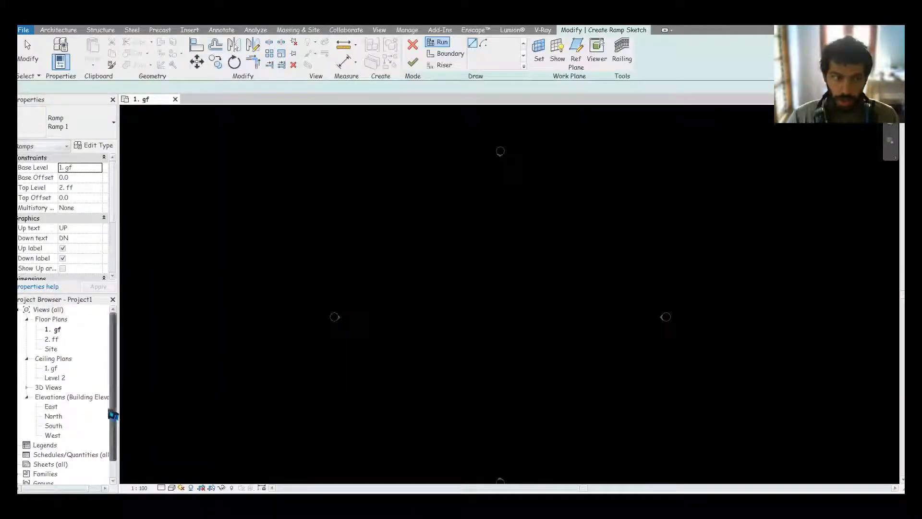
Open the North elevation and discard the ramp sketch.
{"action": "double_click", "coordinate": [53, 416]}
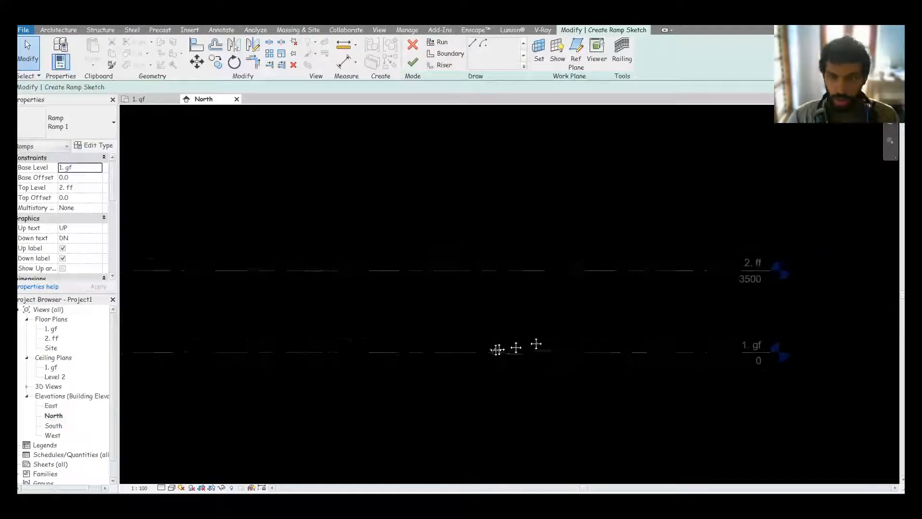
{"action": "left_click", "coordinate": [413, 45]}
{"action": "left_click", "coordinate": [511, 293]}
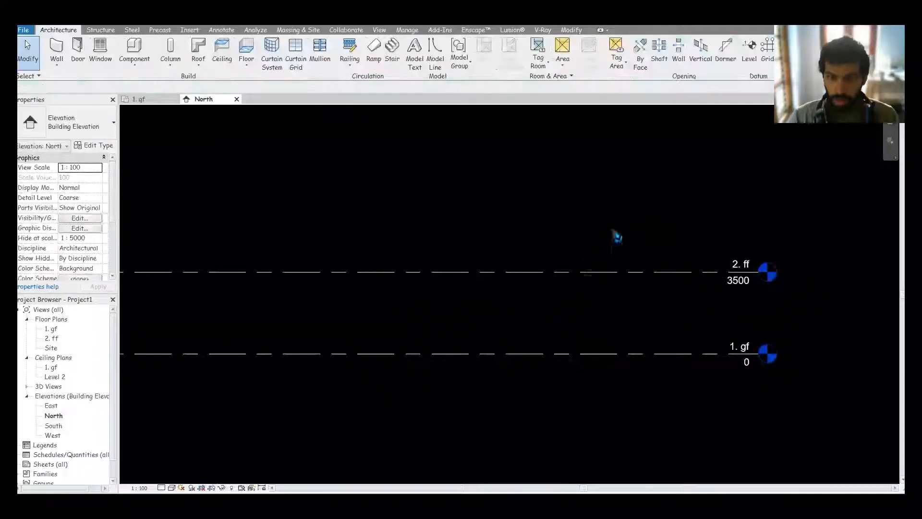
Set the elevation of level 2. ff to 3m in the North elevation.
{"action": "left_click", "coordinate": [736, 280]}
{"action": "left_click", "coordinate": [736, 281]}
{"action": "type", "text": "3m"}
{"action": "key", "text": "Return"}
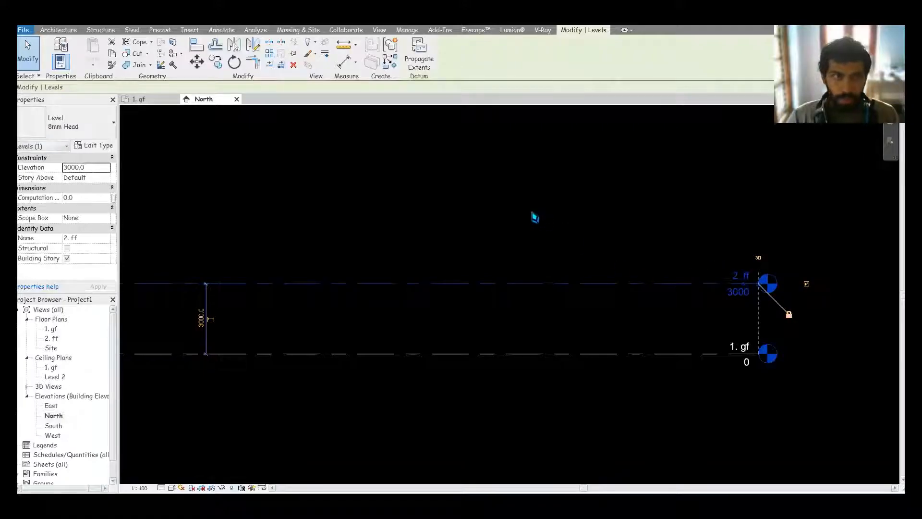
{"action": "left_click", "coordinate": [533, 214]}
Begin a ramp in the 1. gf floor plan and set its type's Maximum Incline Length to 5196 and Ramp Max Slope (1/x) to 1.732.
{"action": "left_click", "coordinate": [154, 102]}
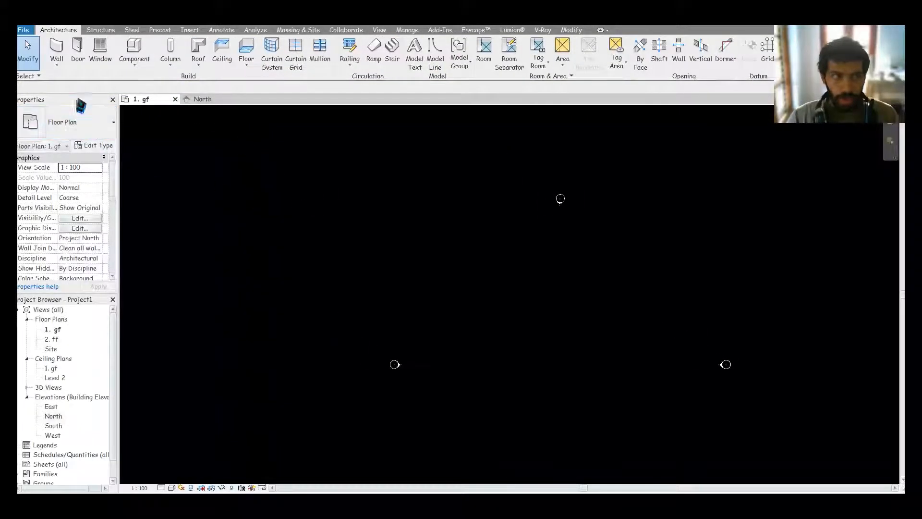
{"action": "left_click", "coordinate": [374, 53]}
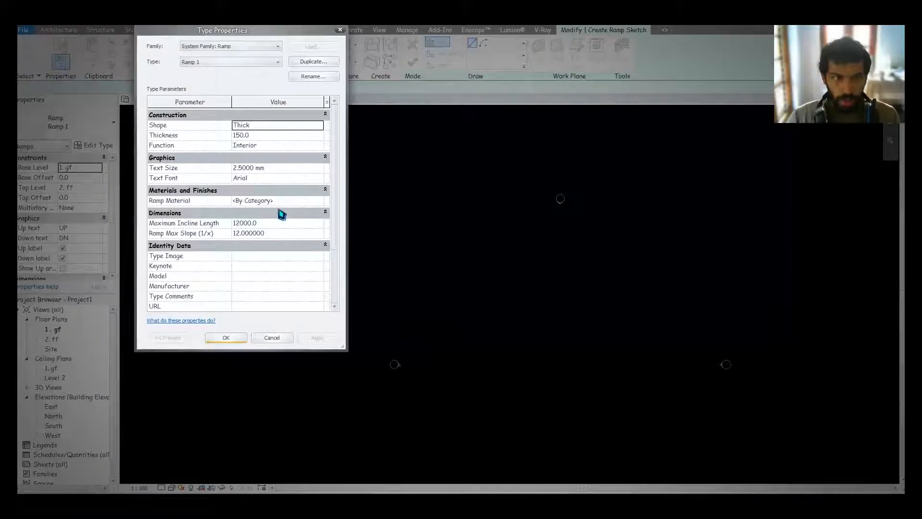
{"action": "left_click", "coordinate": [275, 225]}
{"action": "type", "text": "5196"}
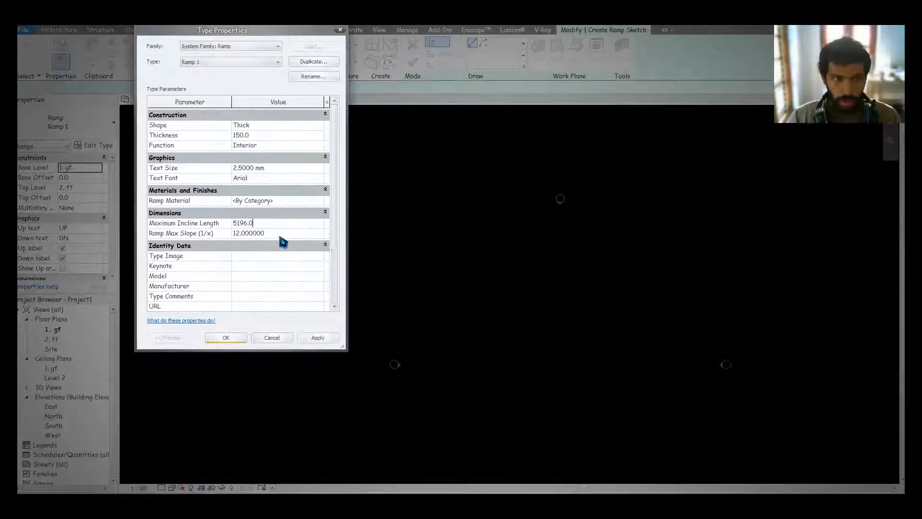
{"action": "left_click", "coordinate": [281, 235]}
{"action": "type", "text": "1.732"}
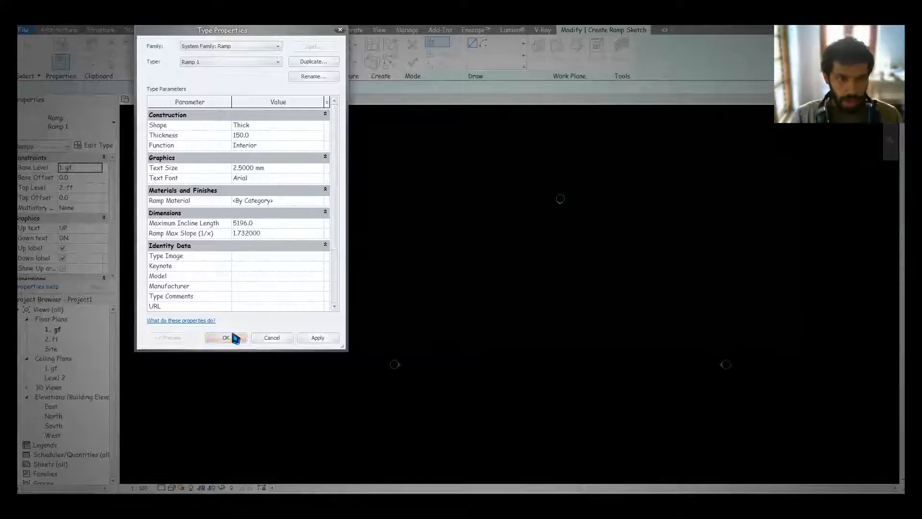
{"action": "left_click", "coordinate": [233, 338]}
Sketch a straight vertical ramp run 5196 long between the elevation markers and finish the ramp.
{"action": "left_click", "coordinate": [512, 416]}
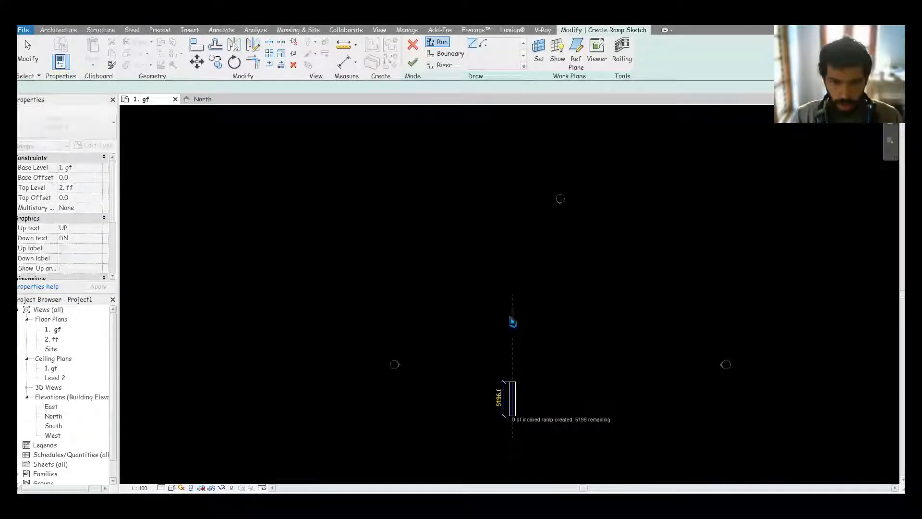
{"action": "left_click", "coordinate": [511, 316]}
{"action": "key", "text": "Escape"}
{"action": "middle_click_drag", "start_coordinate": [565, 375], "coordinate": [585, 342]}
{"action": "scroll", "coordinate": [552, 377], "scroll_direction": "up", "scroll_amount": 3}
{"action": "scroll", "coordinate": [505, 372], "scroll_direction": "up", "scroll_amount": 3}
{"action": "left_click", "coordinate": [413, 62]}
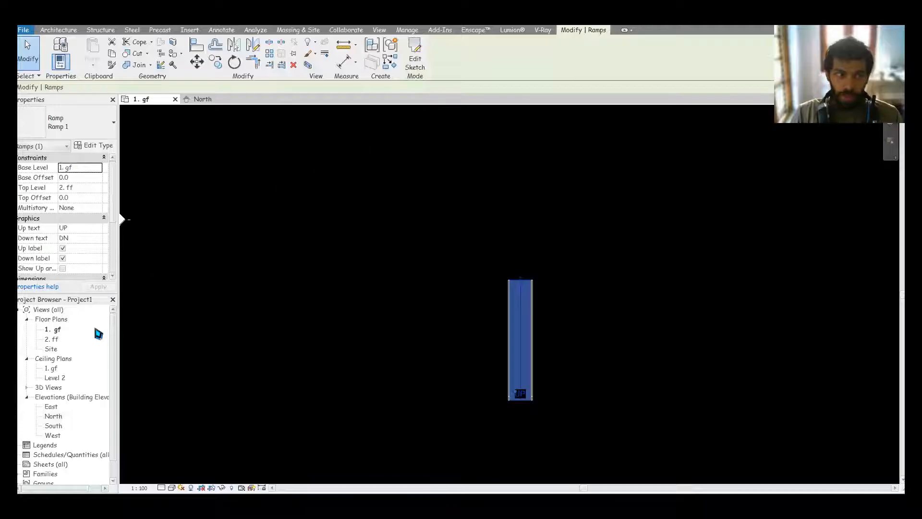
Open the West elevation and examine the ramp's ends against levels 1. gf and 2. ff.
{"action": "double_click", "coordinate": [52, 435]}
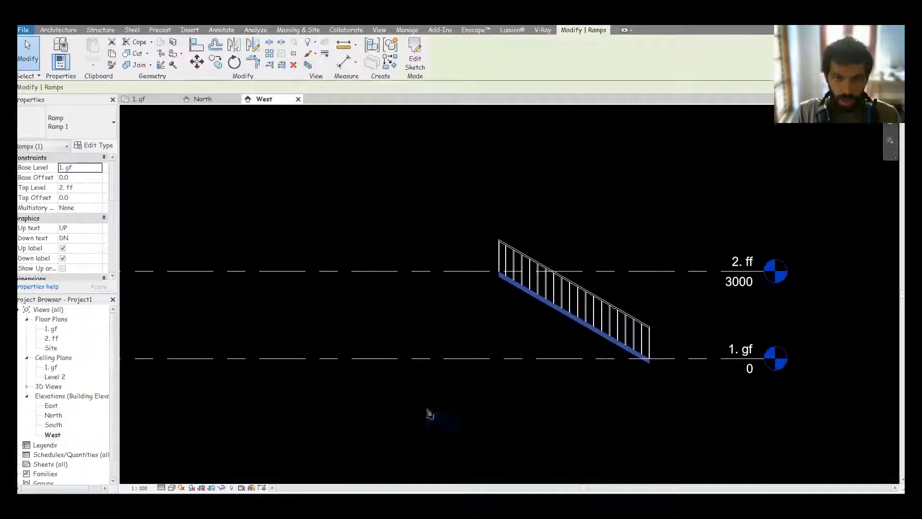
{"action": "scroll", "coordinate": [609, 375], "scroll_direction": "up", "scroll_amount": 2}
{"action": "middle_click_drag", "start_coordinate": [658, 372], "coordinate": [620, 385]}
{"action": "left_click", "coordinate": [698, 367]}
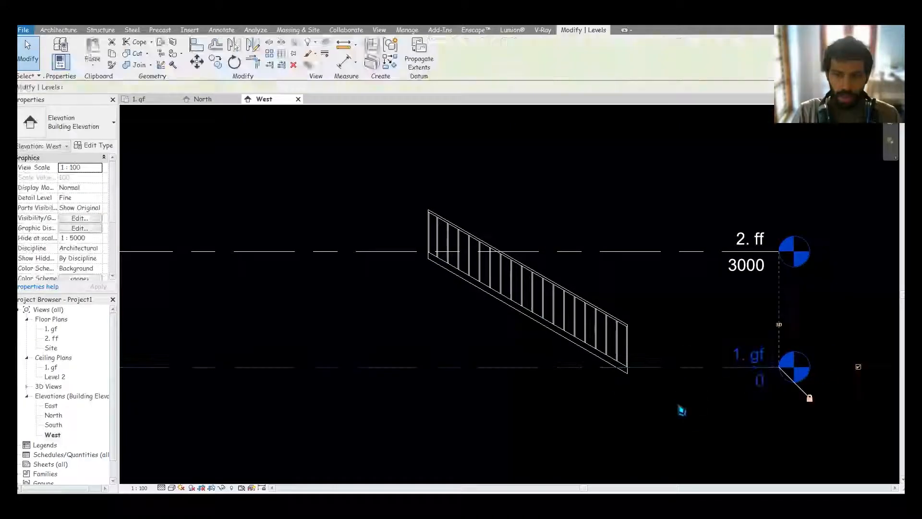
{"action": "left_click", "coordinate": [679, 242]}
{"action": "left_click", "coordinate": [674, 251]}
{"action": "middle_click_drag", "start_coordinate": [668, 277], "coordinate": [657, 238]}
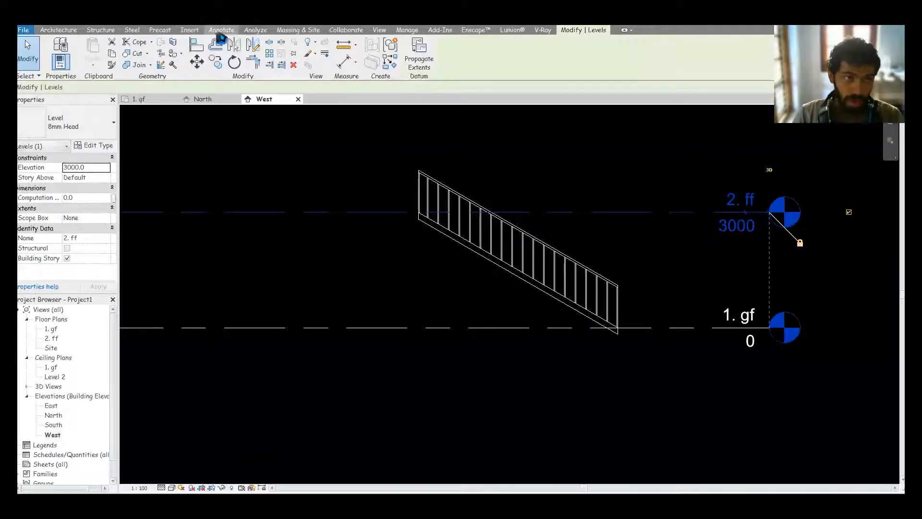
Start a Spot Slope dimension, set its type's units format to Degrees, and check the slope along the ramp without placing it.
{"action": "left_click", "coordinate": [222, 30]}
{"action": "middle_click_drag", "start_coordinate": [281, 148], "coordinate": [281, 152]}
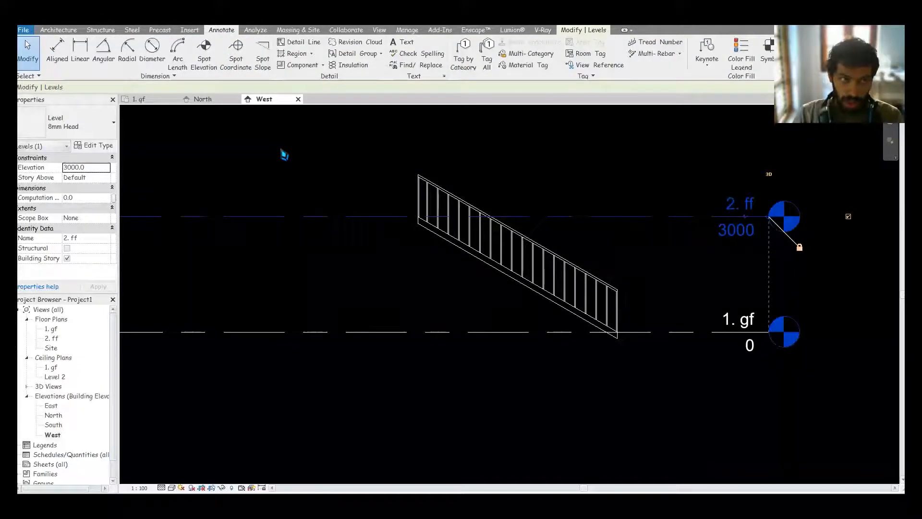
{"action": "left_click", "coordinate": [263, 52]}
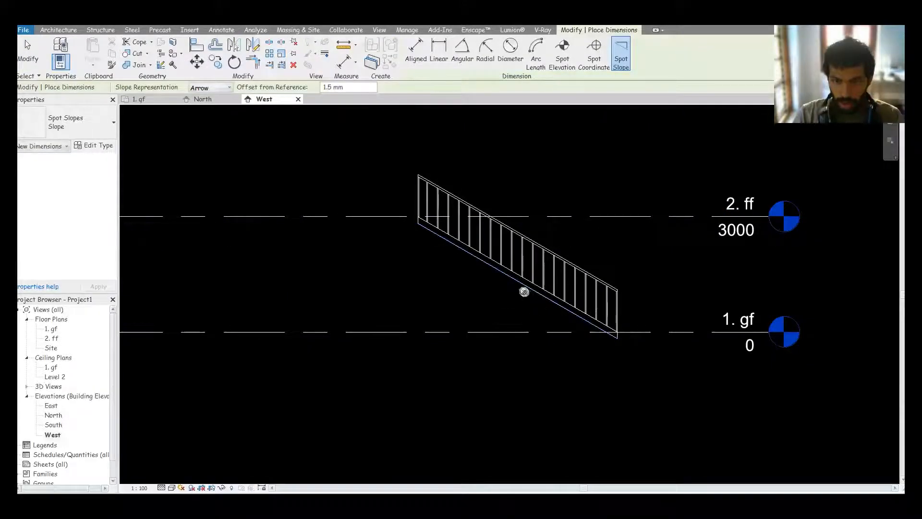
{"action": "left_click", "coordinate": [98, 145]}
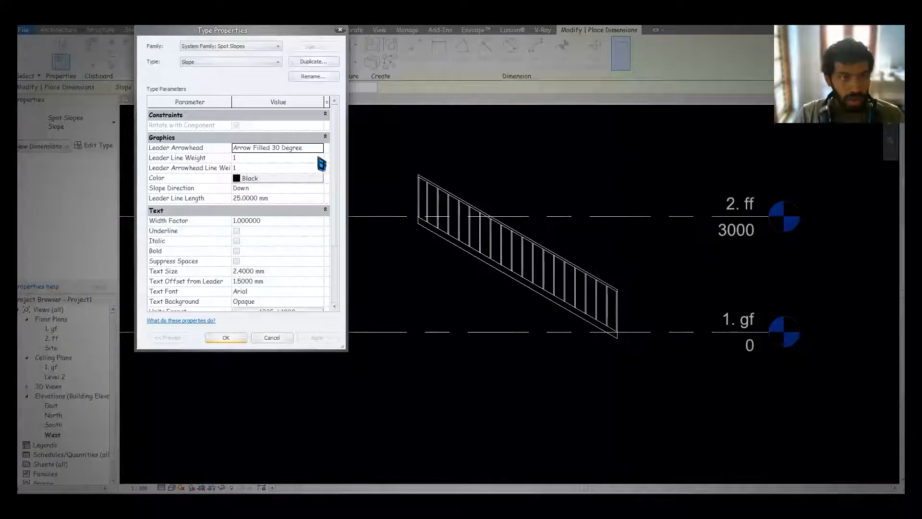
{"action": "scroll", "coordinate": [314, 231], "scroll_direction": "down", "scroll_amount": 3}
{"action": "left_click", "coordinate": [281, 267]}
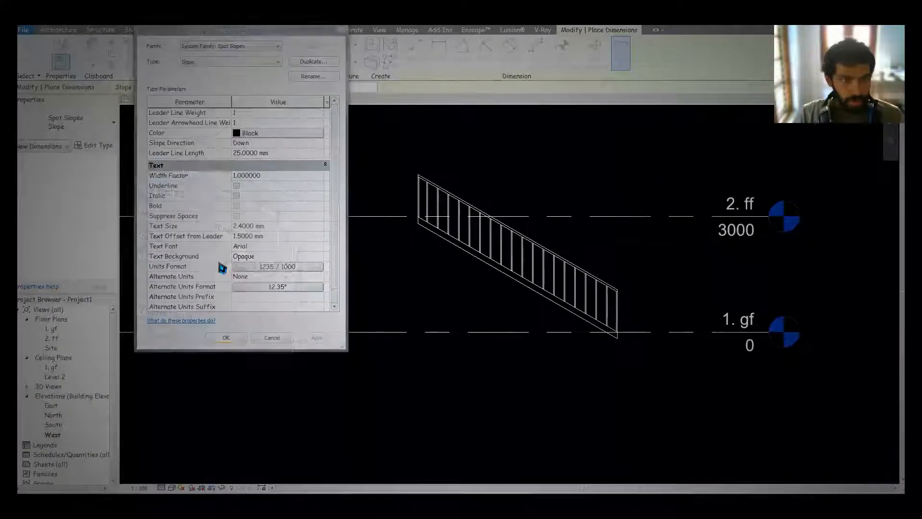
{"action": "left_click", "coordinate": [237, 141]}
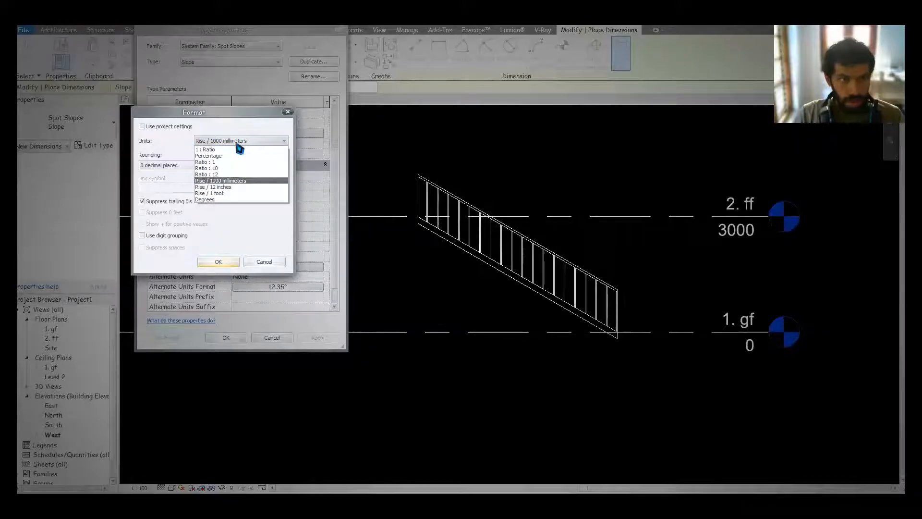
{"action": "left_click", "coordinate": [221, 199]}
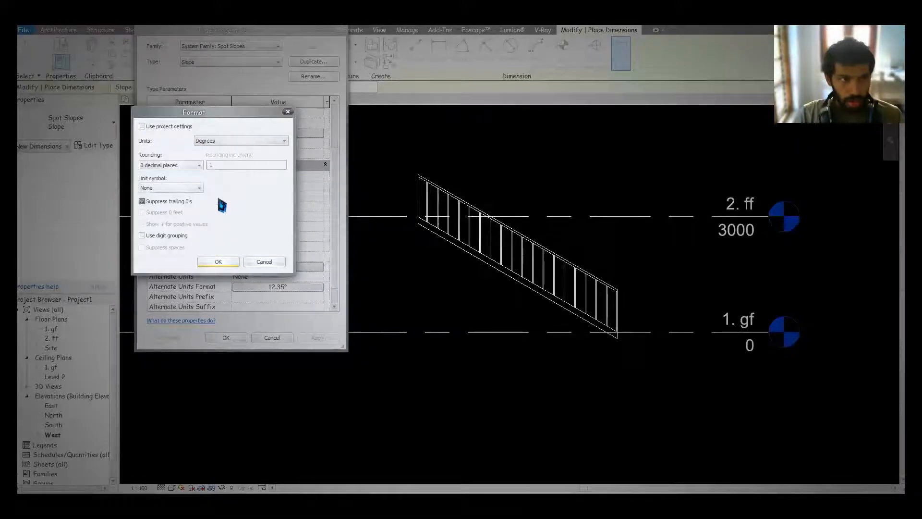
{"action": "left_click", "coordinate": [222, 262]}
{"action": "left_click", "coordinate": [230, 338]}
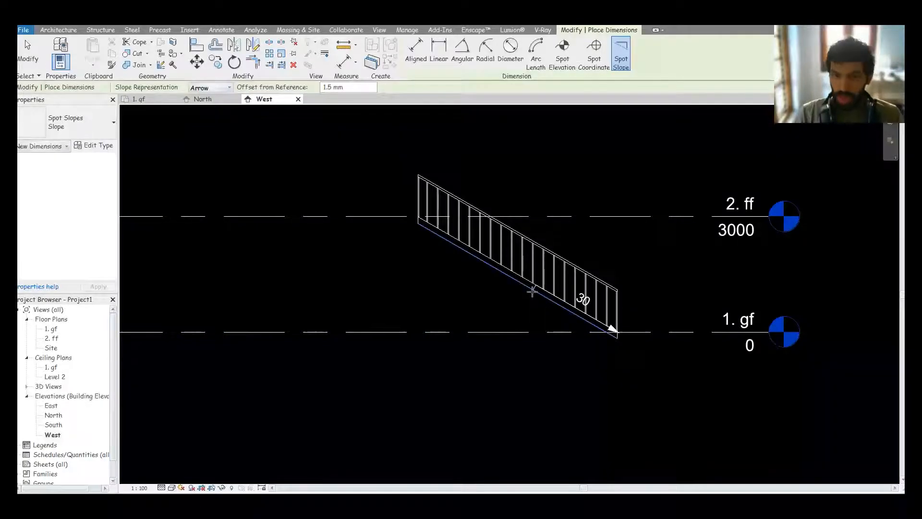
{"action": "key", "text": "Escape"}
Switch to Paint and handwrite 45° → 1/x = 1/1 below the x = 3√3 line.
{"action": "key", "text": "alt+Tab"}
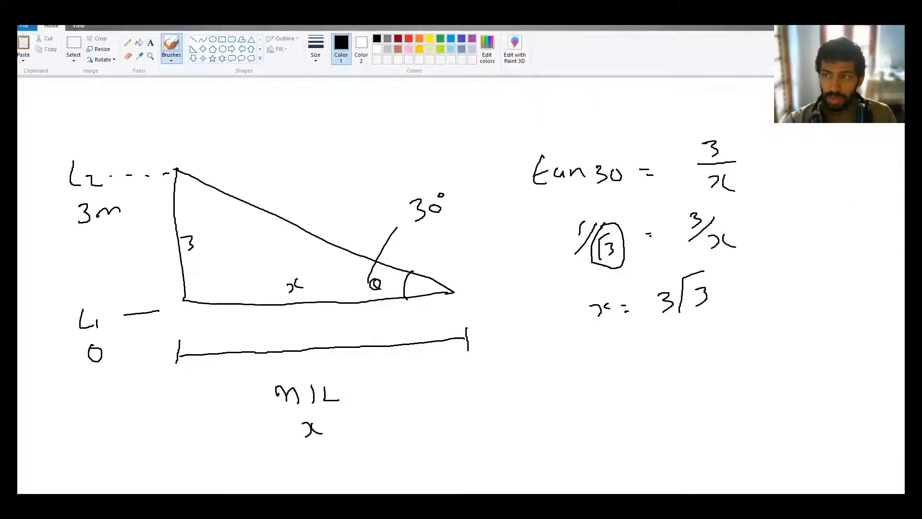
{"action": "scroll", "coordinate": [389, 255], "scroll_direction": "down", "scroll_amount": 5}
{"action": "mouse_move", "coordinate": [551, 175]}
{"action": "left_mouse_down"}
{"action": "mouse_move", "coordinate": [550, 192]}
{"action": "mouse_move", "coordinate": [579, 201]}
{"action": "left_mouse_up"}
{"action": "left_click_drag", "start_coordinate": [591, 168], "coordinate": [635, 198]}
{"action": "left_click_drag", "start_coordinate": [679, 161], "coordinate": [686, 196]}
{"action": "mouse_move", "coordinate": [698, 181]}
{"action": "left_mouse_down"}
{"action": "mouse_move", "coordinate": [716, 191]}
{"action": "mouse_move", "coordinate": [750, 176]}
{"action": "left_mouse_up"}
{"action": "left_click_drag", "start_coordinate": [744, 182], "coordinate": [757, 180]}
{"action": "left_click_drag", "start_coordinate": [793, 151], "coordinate": [795, 163]}
{"action": "mouse_move", "coordinate": [811, 153]}
{"action": "left_mouse_down"}
{"action": "mouse_move", "coordinate": [804, 183]}
{"action": "mouse_move", "coordinate": [826, 186]}
{"action": "left_mouse_up"}
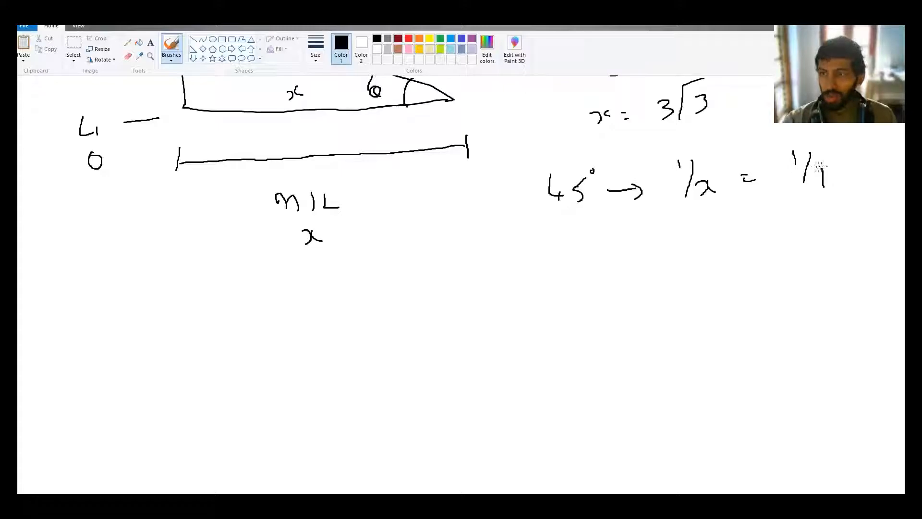
Handwrite 60° → √3 → 1/(1/√3) below the 45° line and review the whole calculation.
{"action": "mouse_move", "coordinate": [561, 247]}
{"action": "left_mouse_down"}
{"action": "mouse_move", "coordinate": [558, 261]}
{"action": "mouse_move", "coordinate": [581, 256]}
{"action": "mouse_move", "coordinate": [587, 244]}
{"action": "left_mouse_up"}
{"action": "mouse_move", "coordinate": [612, 249]}
{"action": "left_mouse_down"}
{"action": "mouse_move", "coordinate": [630, 248]}
{"action": "mouse_move", "coordinate": [622, 253]}
{"action": "left_mouse_up"}
{"action": "mouse_move", "coordinate": [648, 238]}
{"action": "left_mouse_down"}
{"action": "mouse_move", "coordinate": [651, 257]}
{"action": "mouse_move", "coordinate": [657, 222]}
{"action": "left_mouse_up"}
{"action": "mouse_move", "coordinate": [654, 238]}
{"action": "left_mouse_down"}
{"action": "mouse_move", "coordinate": [651, 259]}
{"action": "mouse_move", "coordinate": [714, 251]}
{"action": "left_mouse_up"}
{"action": "left_click_drag", "start_coordinate": [750, 225], "coordinate": [750, 232]}
{"action": "mouse_move", "coordinate": [769, 222]}
{"action": "left_mouse_down"}
{"action": "mouse_move", "coordinate": [759, 263]}
{"action": "mouse_move", "coordinate": [787, 261]}
{"action": "left_mouse_up"}
{"action": "left_click_drag", "start_coordinate": [809, 239], "coordinate": [821, 265]}
{"action": "mouse_move", "coordinate": [835, 270]}
{"action": "left_mouse_down"}
{"action": "mouse_move", "coordinate": [840, 239]}
{"action": "mouse_move", "coordinate": [842, 262]}
{"action": "left_mouse_up"}
{"action": "left_click_drag", "start_coordinate": [859, 230], "coordinate": [861, 263]}
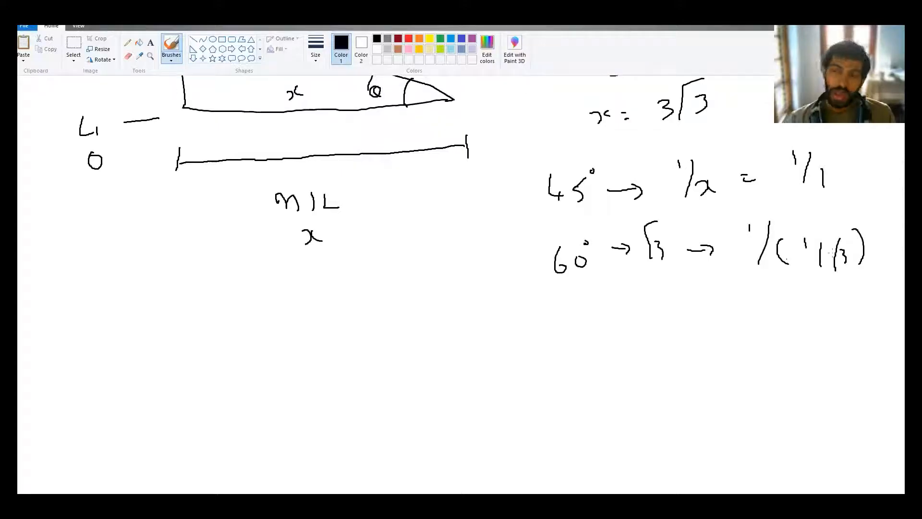
{"action": "scroll", "coordinate": [850, 308], "scroll_direction": "up", "scroll_amount": 3}
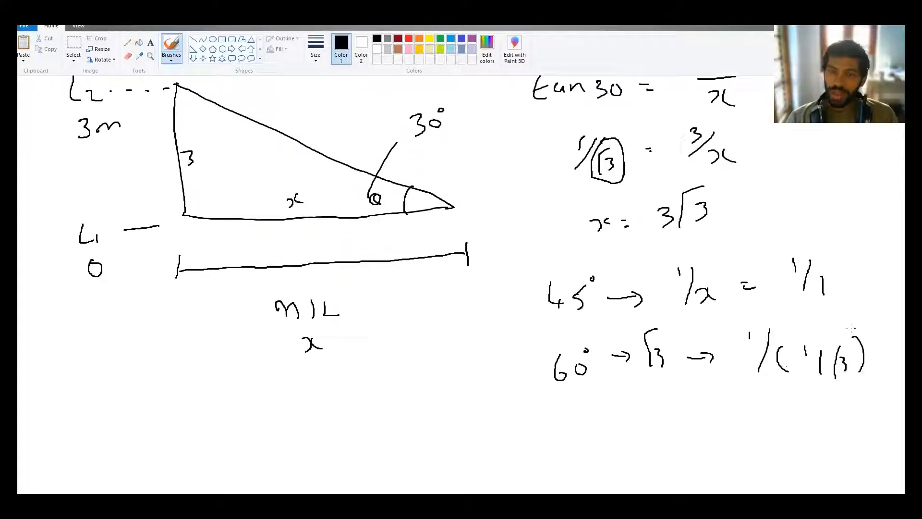
{"action": "scroll", "coordinate": [851, 328], "scroll_direction": "up", "scroll_amount": 2}
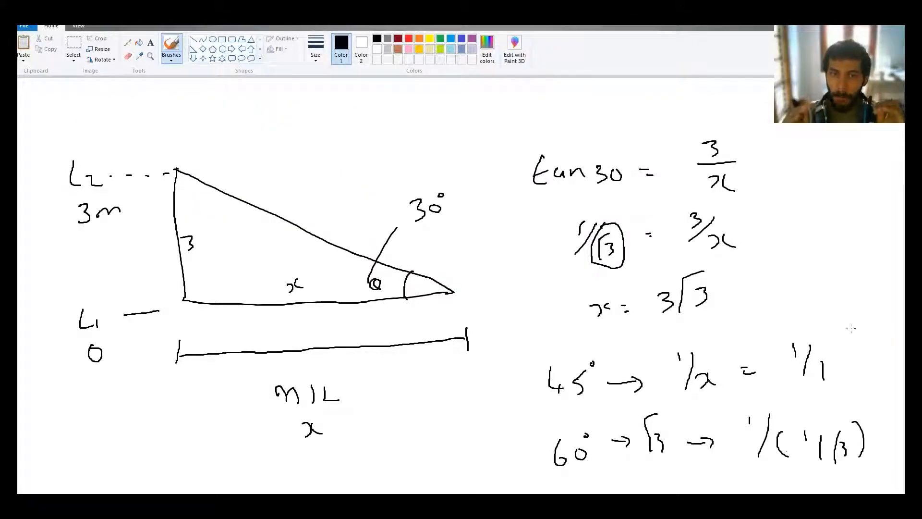